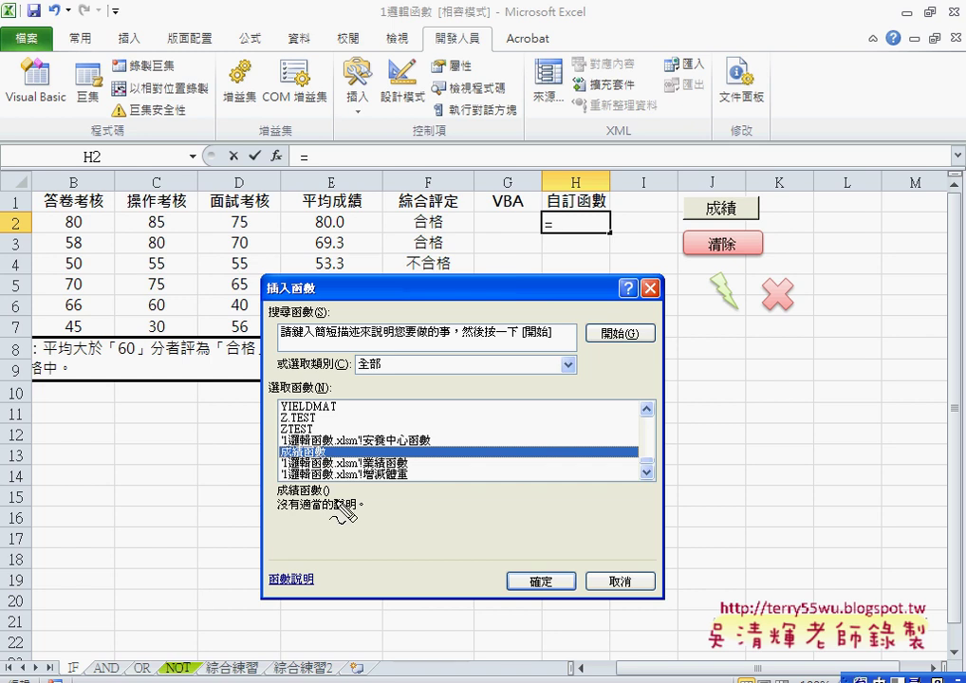
# Dismiss the Insert Function dialog without inserting a function, leaving H2 empty.
pyautogui.hotkey('ctrl', '2')
pyautogui.moveTo(332, 496)
pyautogui.mouseDown()
pyautogui.moveTo(271, 495)
pyautogui.moveTo(334, 499)
pyautogui.mouseUp()
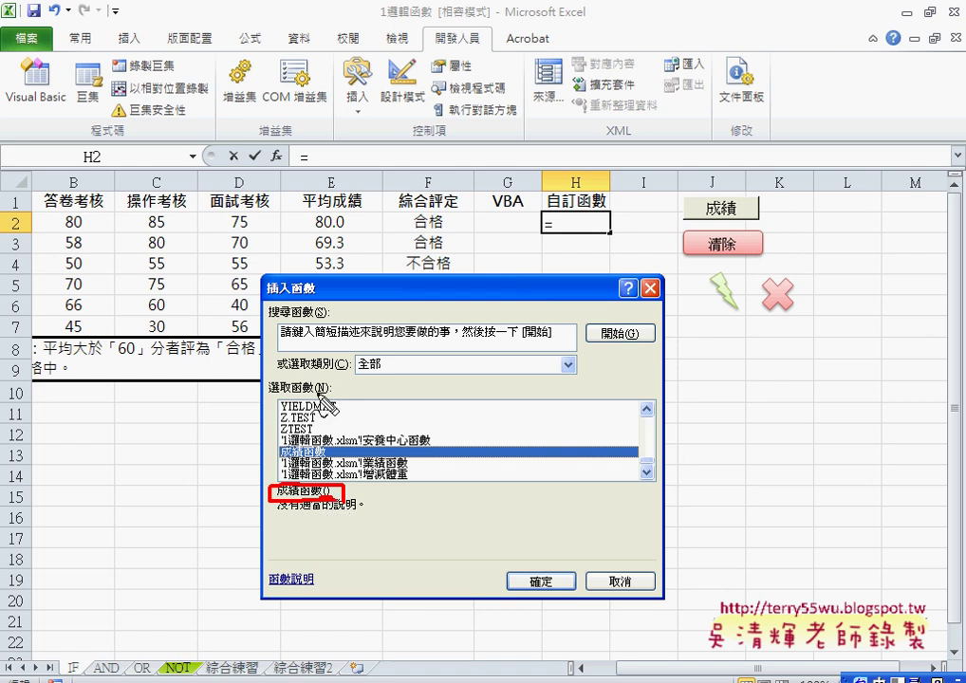
pyautogui.moveTo(349, 215); pyautogui.dragTo(334, 465)
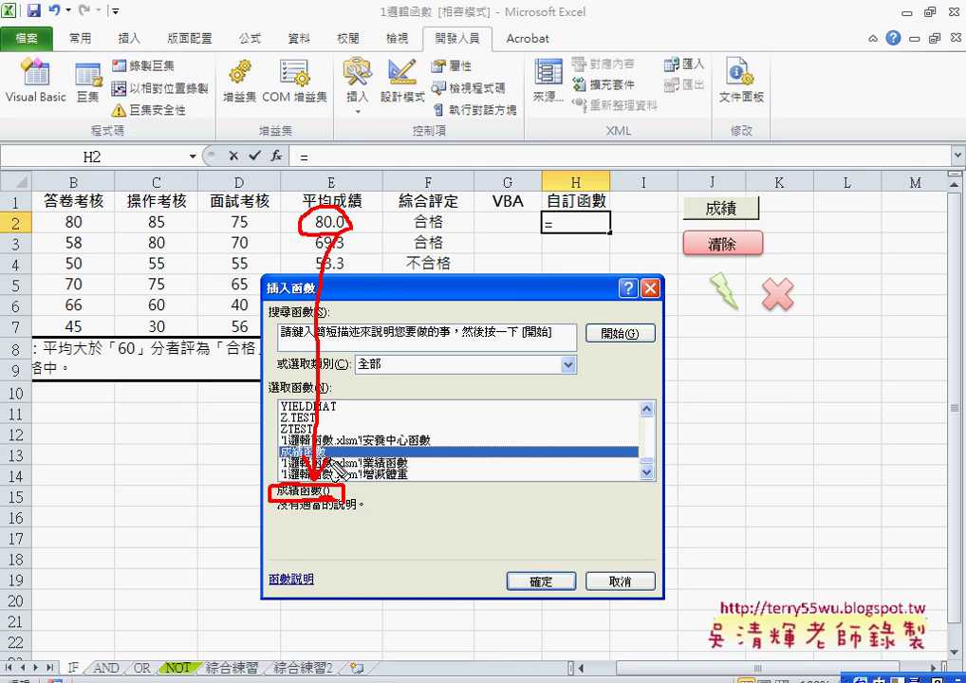
pyautogui.press('Escape')
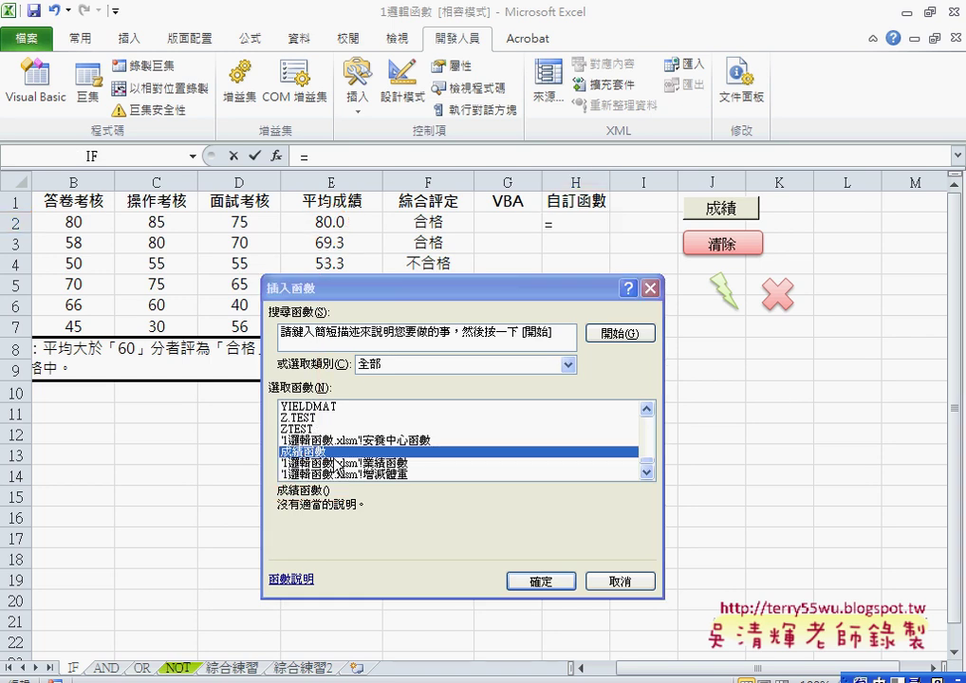
pyautogui.click(610, 582)
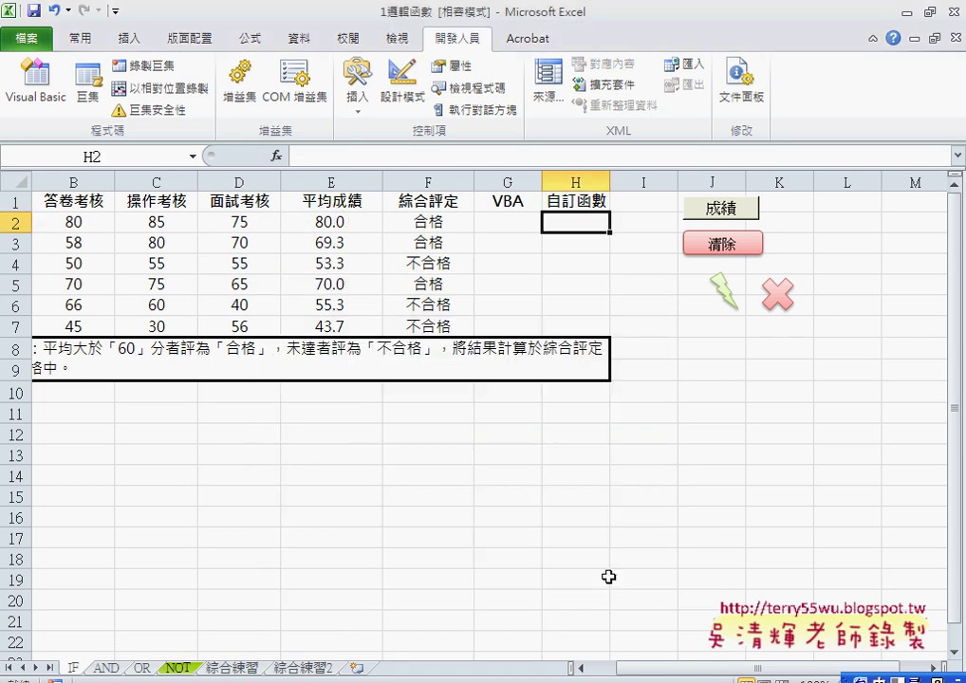
# In the VBA editor, enter the parameter 平均成績 inside 成績函數's parentheses, correcting the first attempt.
pyautogui.click(30, 79)
pyautogui.click(509, 408)
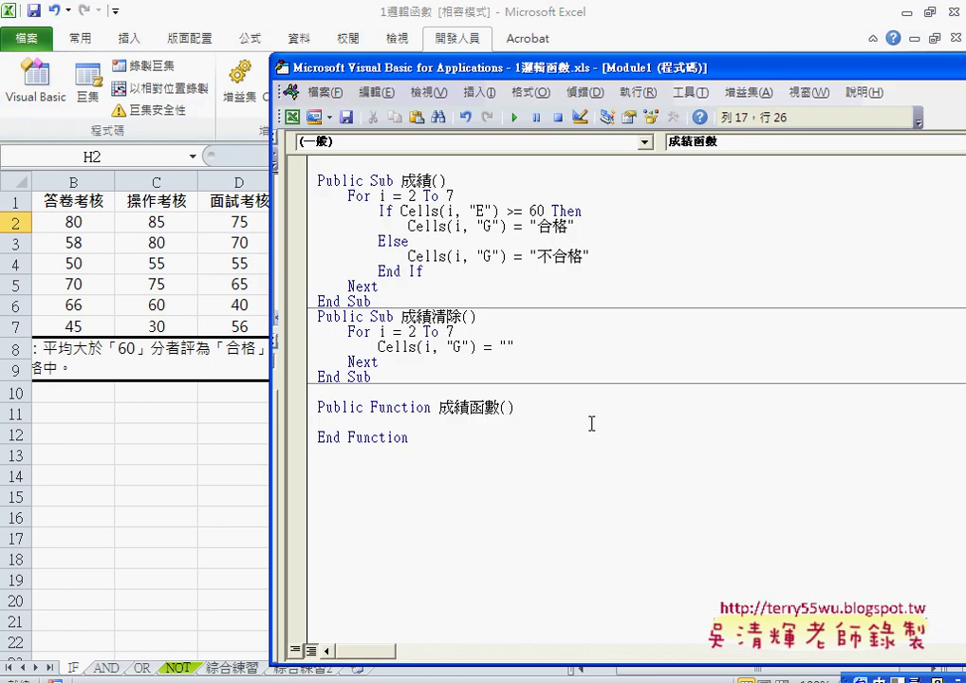
pyautogui.write('ㄔ')
pyautogui.write('成')
pyautogui.write('績')
pyautogui.write(')')
pyautogui.moveTo(547, 71); pyautogui.dragTo(676, 73)
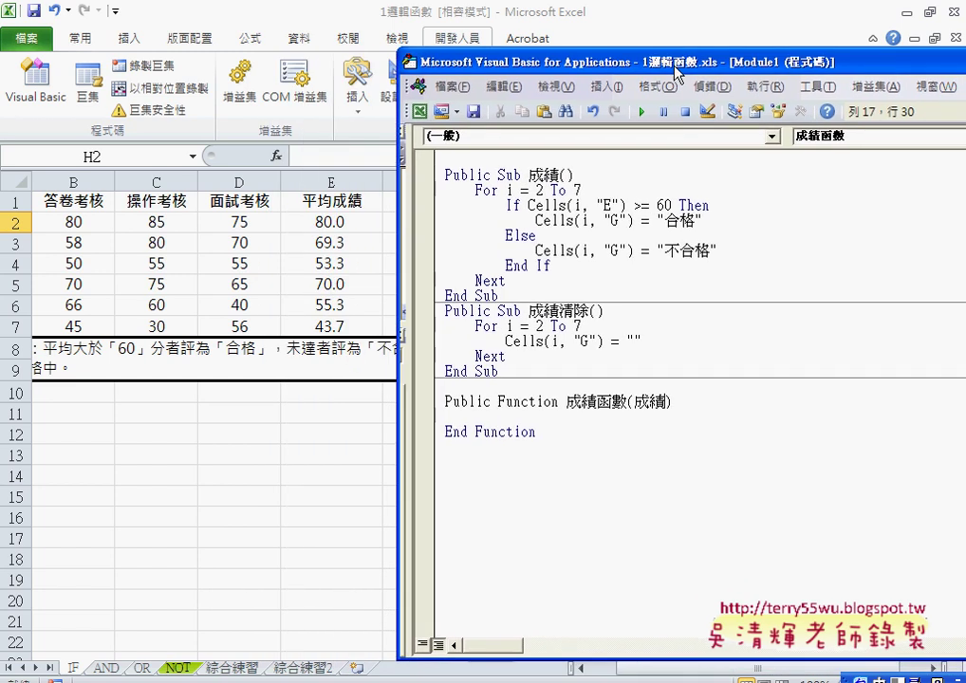
pyautogui.click(641, 400)
pyautogui.press('Delete')
pyautogui.write('ㄔ')
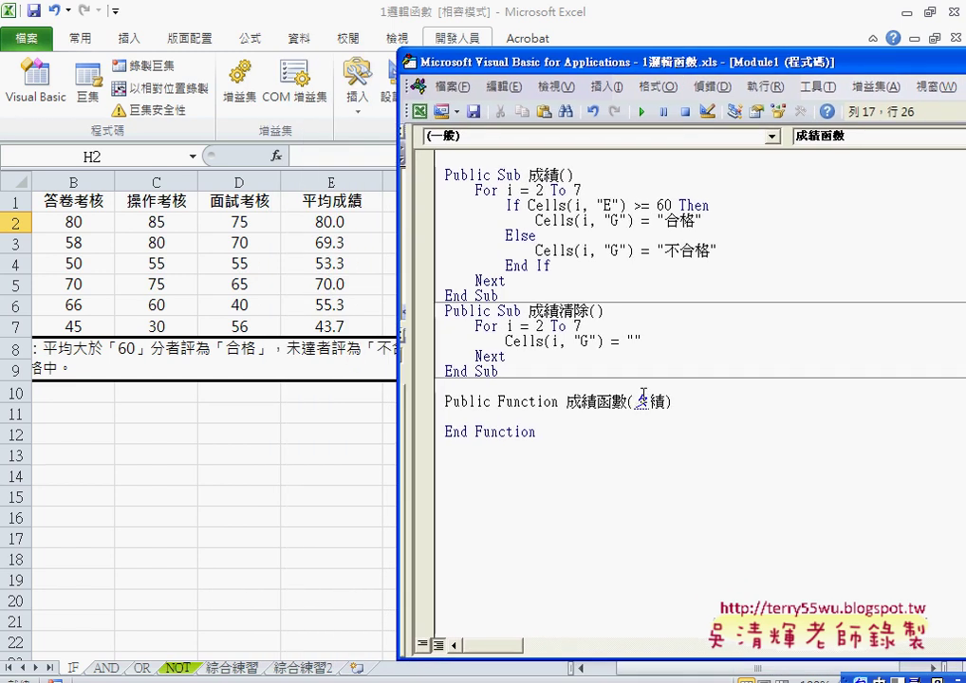
pyautogui.write('ㄧㄥˊ')
pyautogui.press('Delete')
pyautogui.write('ㄐㄩㄣ')
pyautogui.press('space')
pyautogui.write('成績')
# Insert the custom function 成績函數 into H2 from the function picker's list.
pyautogui.click(276, 155)
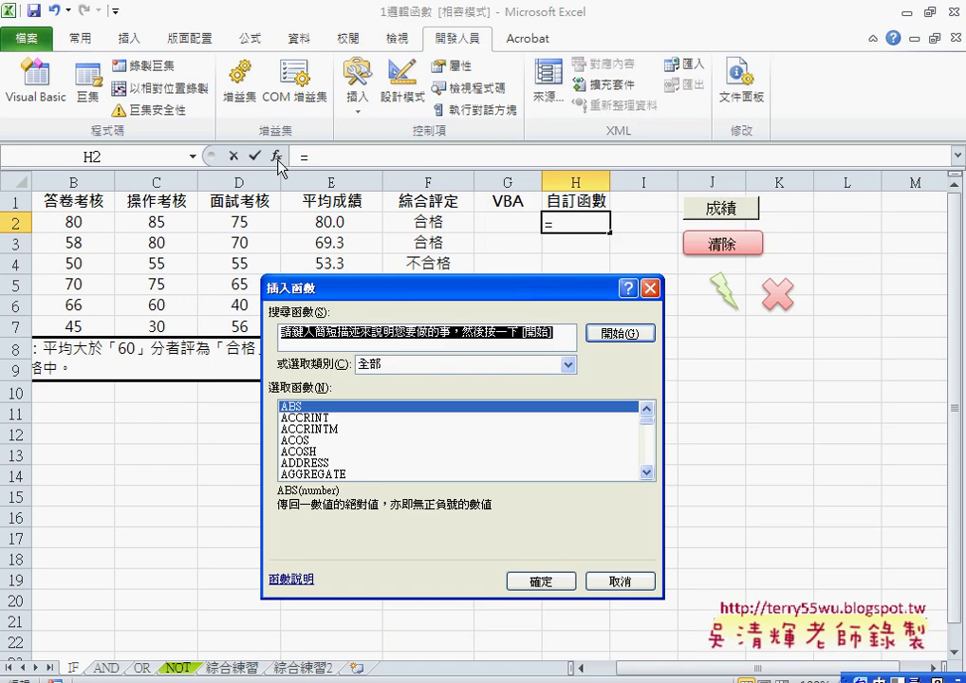
pyautogui.moveTo(648, 426); pyautogui.dragTo(647, 475)
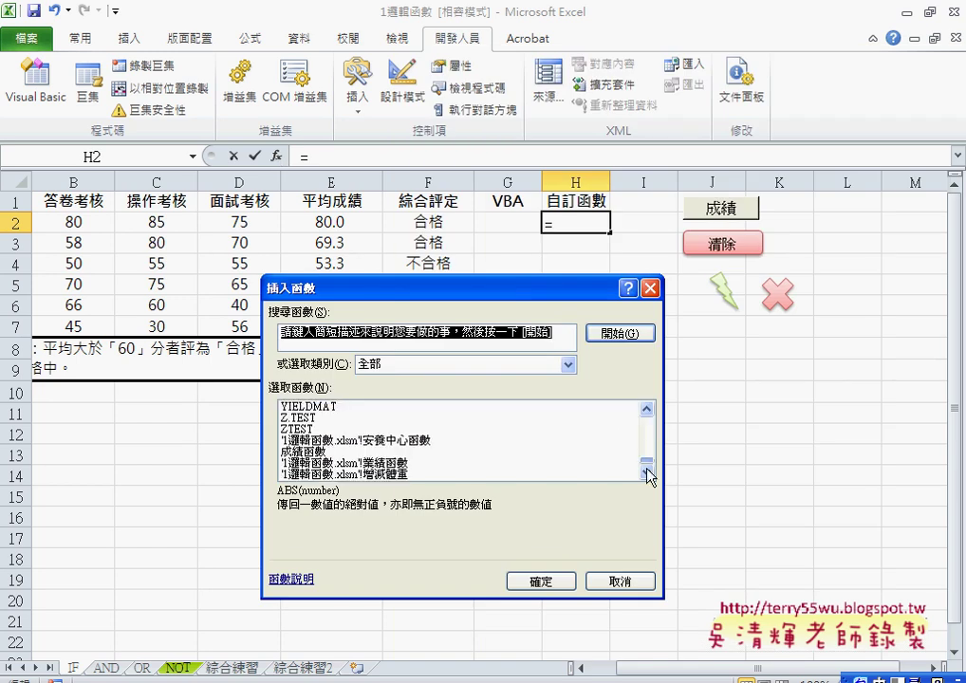
pyautogui.click(305, 452)
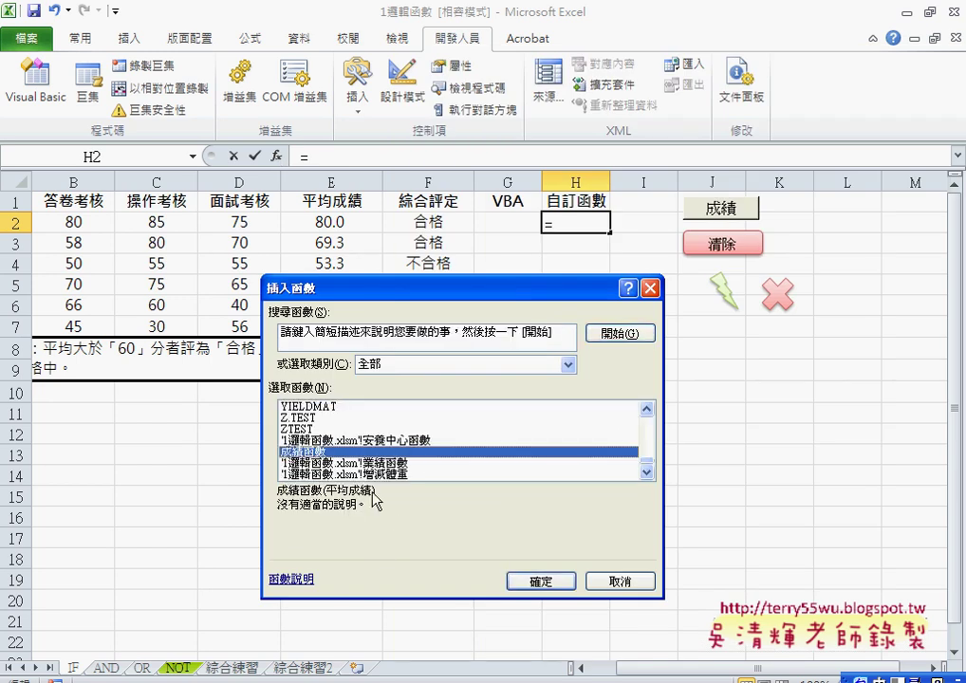
pyautogui.click(539, 581)
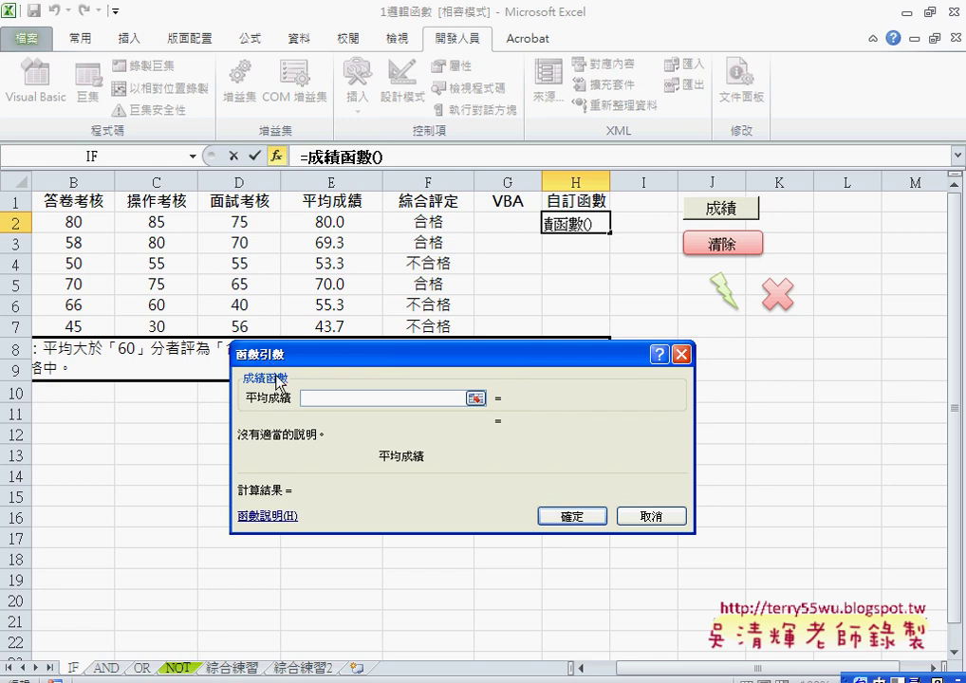
# Test 成績函數 with E2 as its argument, see it return 0, then cancel and select G14.
pyautogui.click(343, 223)
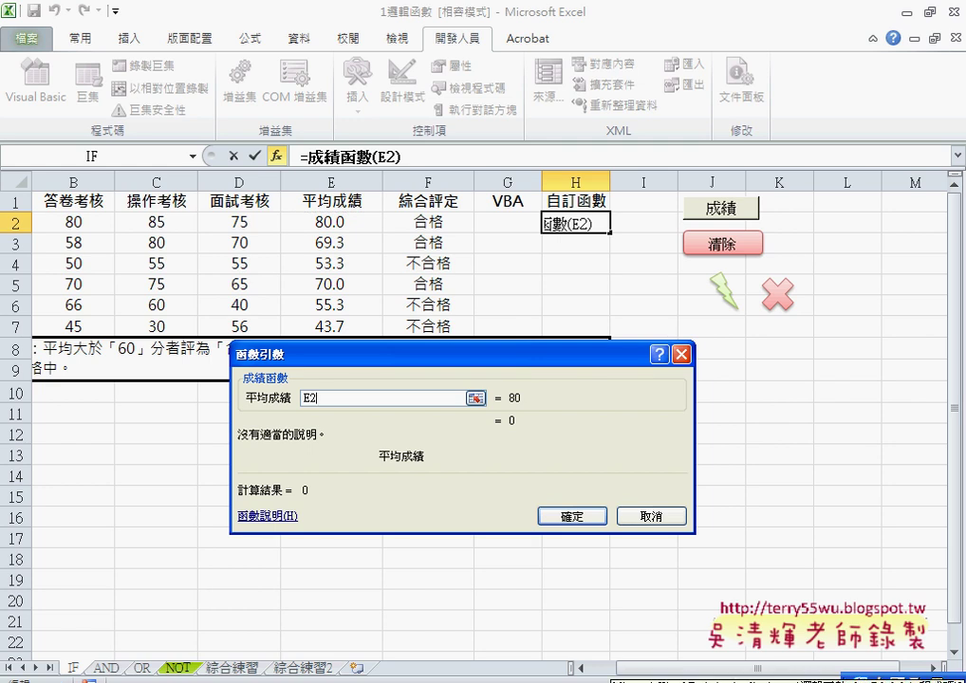
pyautogui.click(626, 679)
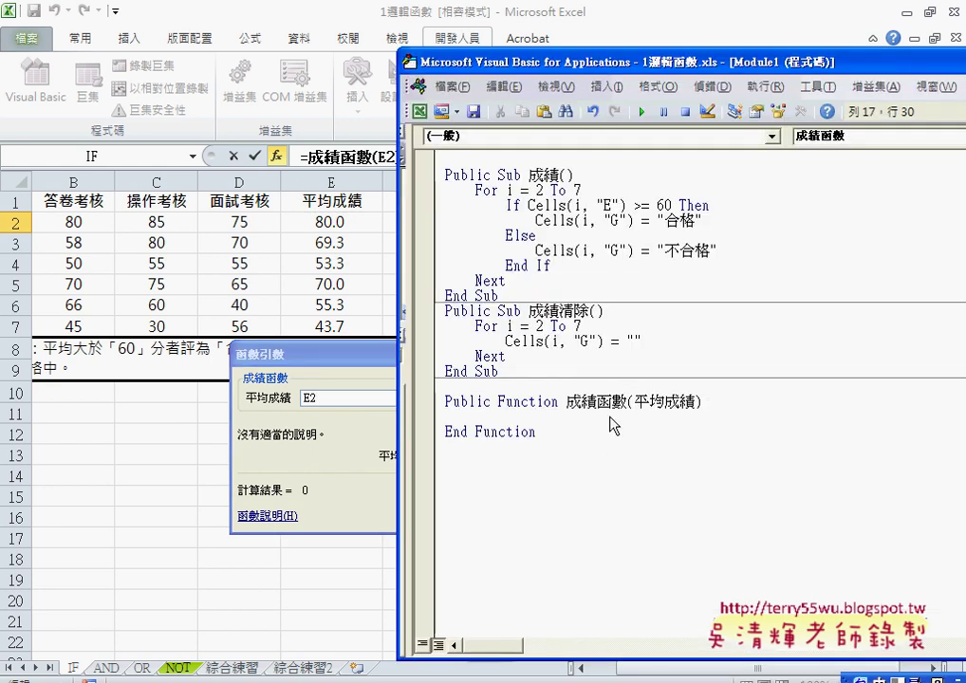
pyautogui.click(313, 434)
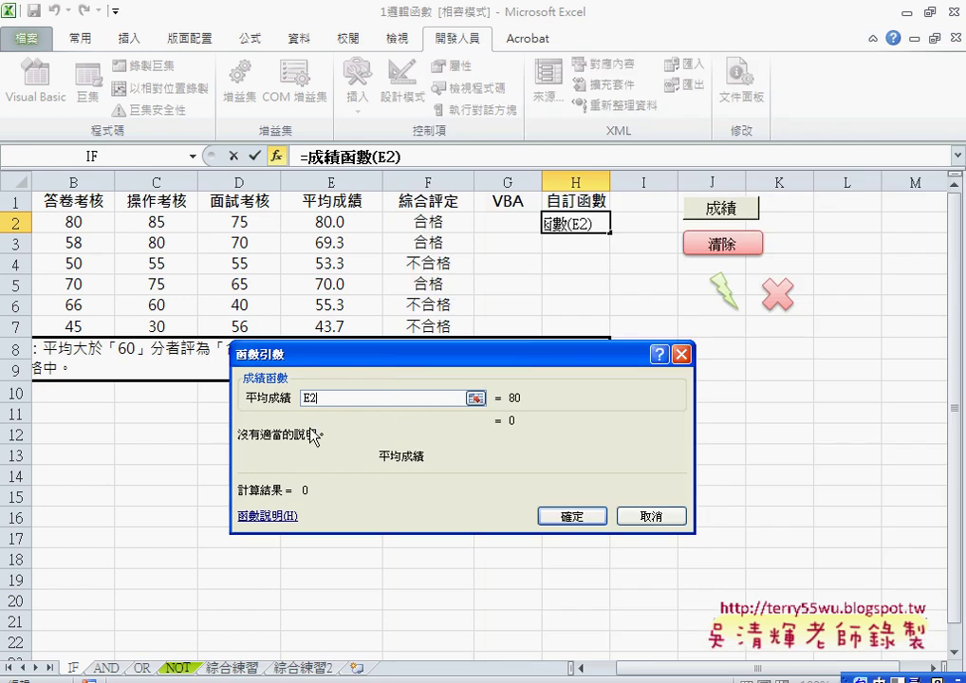
pyautogui.click(646, 517)
pyautogui.click(508, 474)
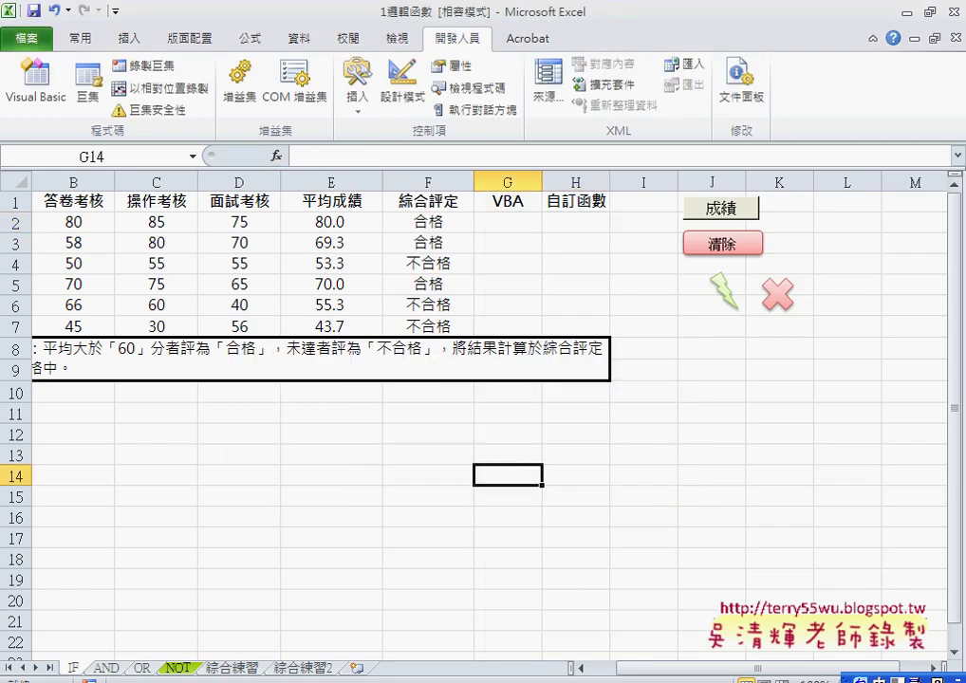
# Copy Sub 成績's If…End If block into 成績函數 and outdent it one level.
pyautogui.hotkey('alt', 'F11')
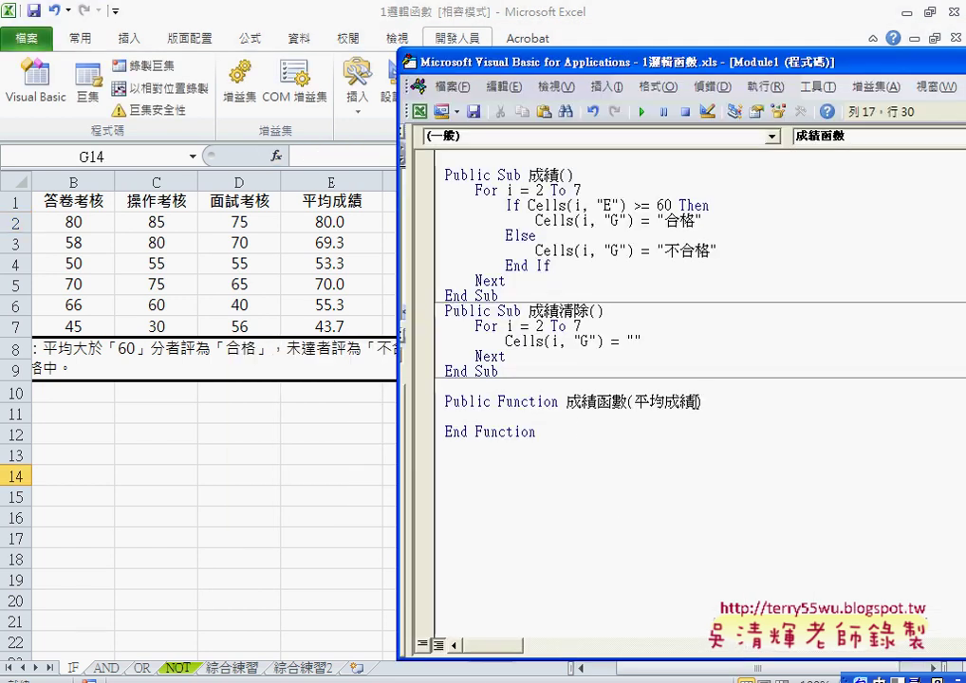
pyautogui.moveTo(699, 401); pyautogui.dragTo(636, 401)
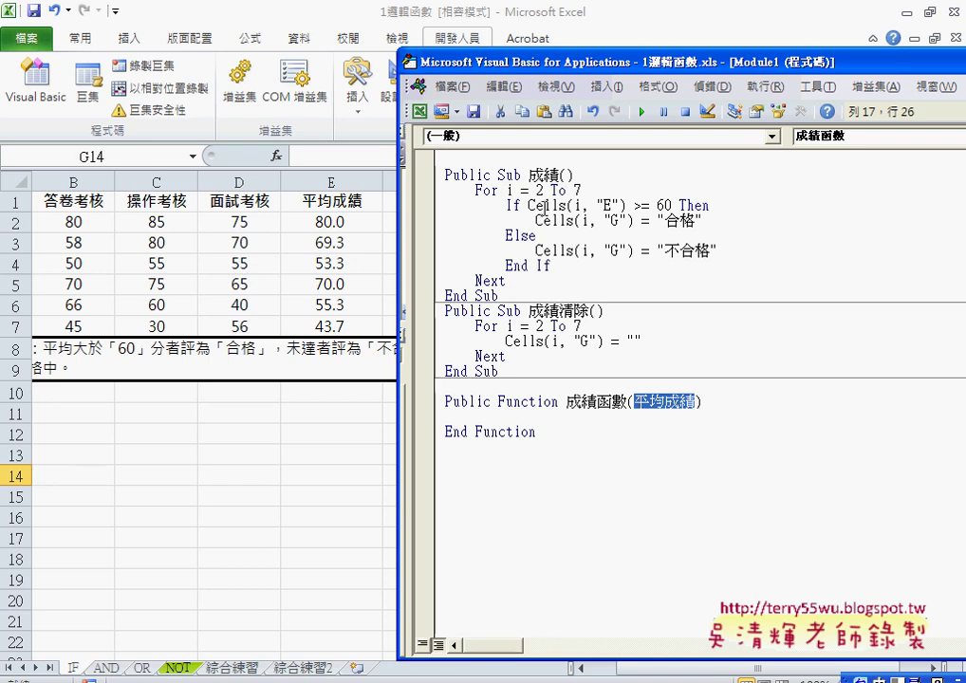
pyautogui.moveTo(550, 267); pyautogui.dragTo(432, 216)
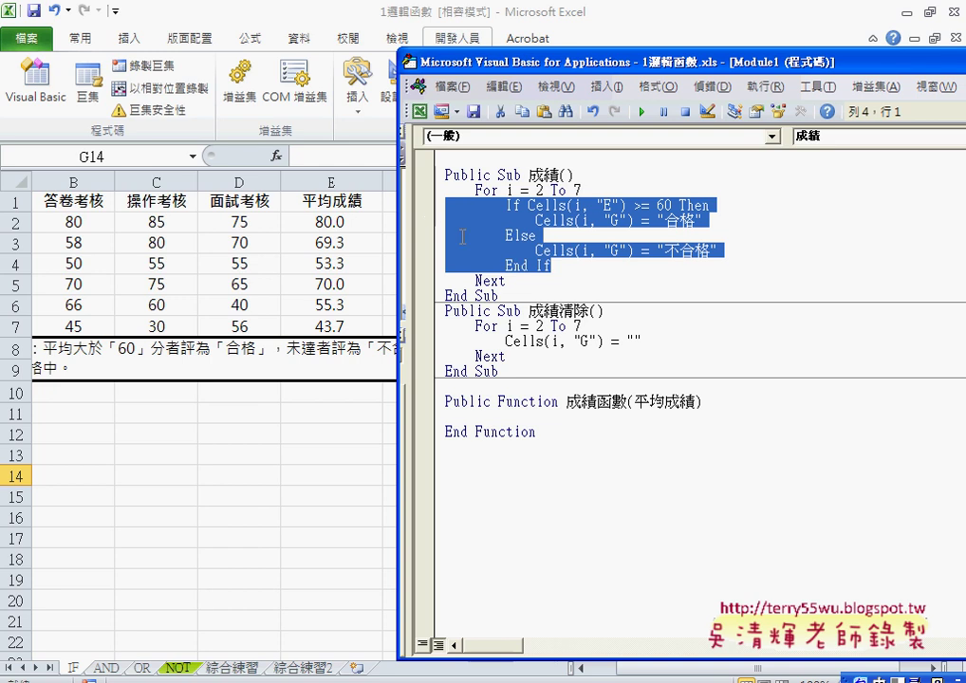
pyautogui.click(558, 418)
pyautogui.hotkey('ctrl', 'v')
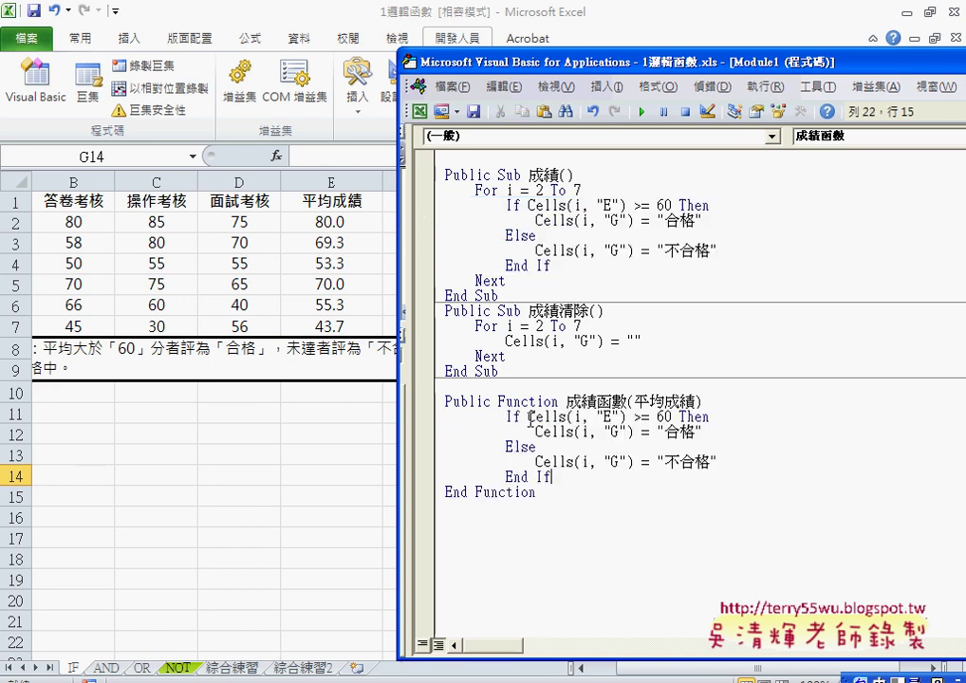
pyautogui.moveTo(550, 478); pyautogui.dragTo(446, 417)
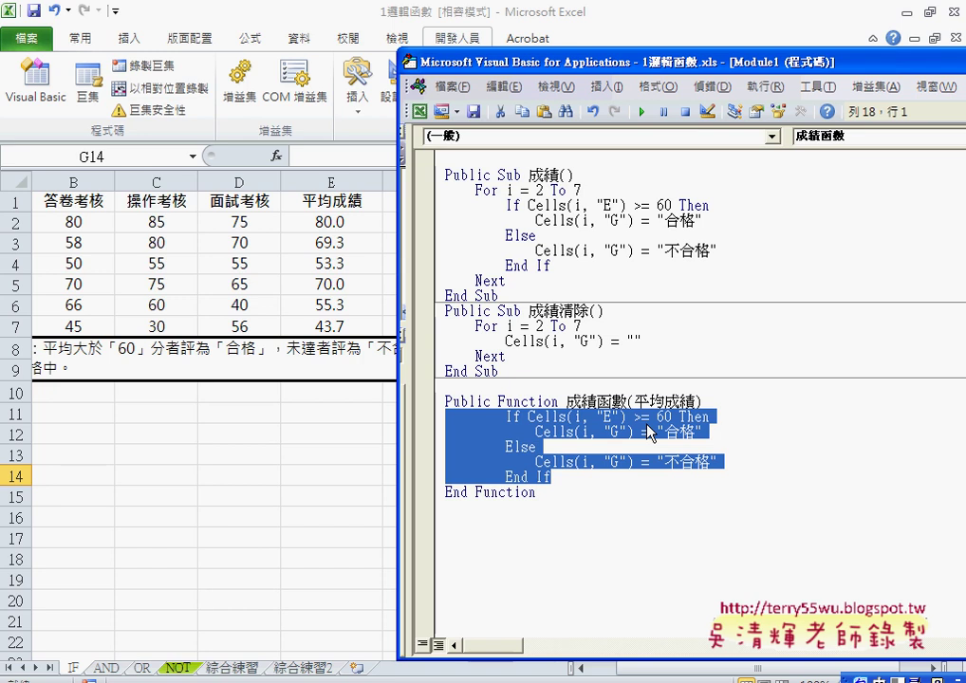
pyautogui.hotkey('shift', 'Tab')
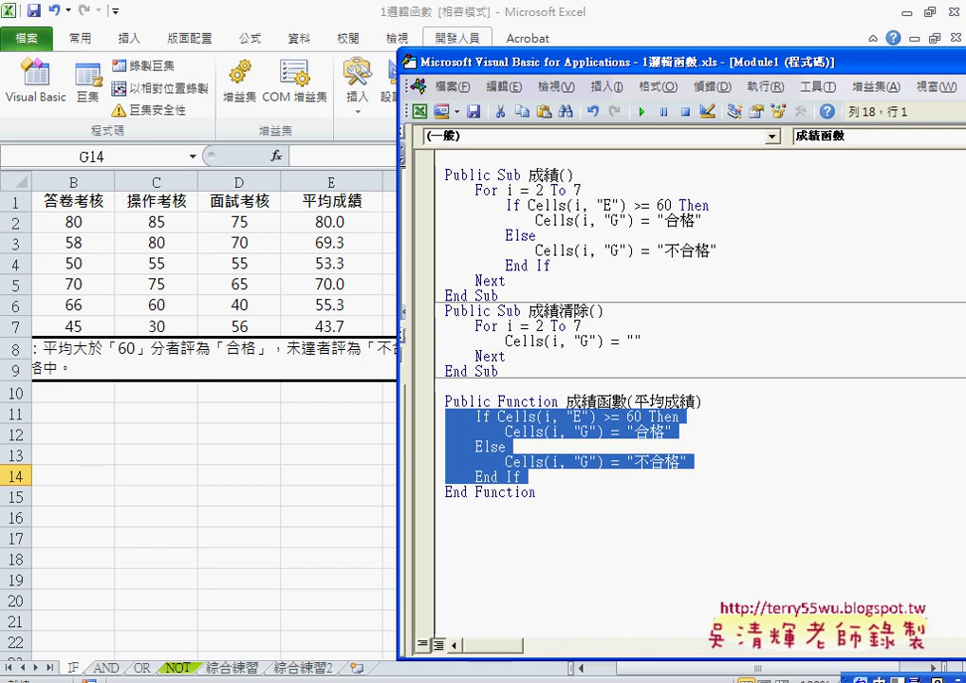
# Turn on the 編輯 (Edit) toolbar and dock it beside the Standard toolbar.
pyautogui.rightClick(574, 118)
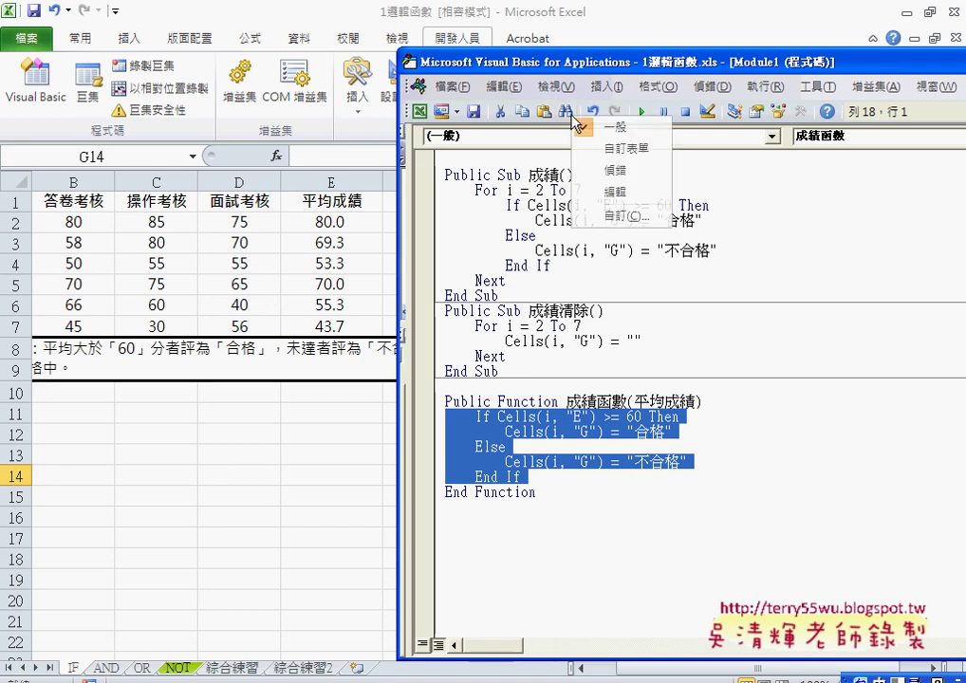
pyautogui.click(613, 192)
pyautogui.moveTo(254, 170); pyautogui.dragTo(615, 152)
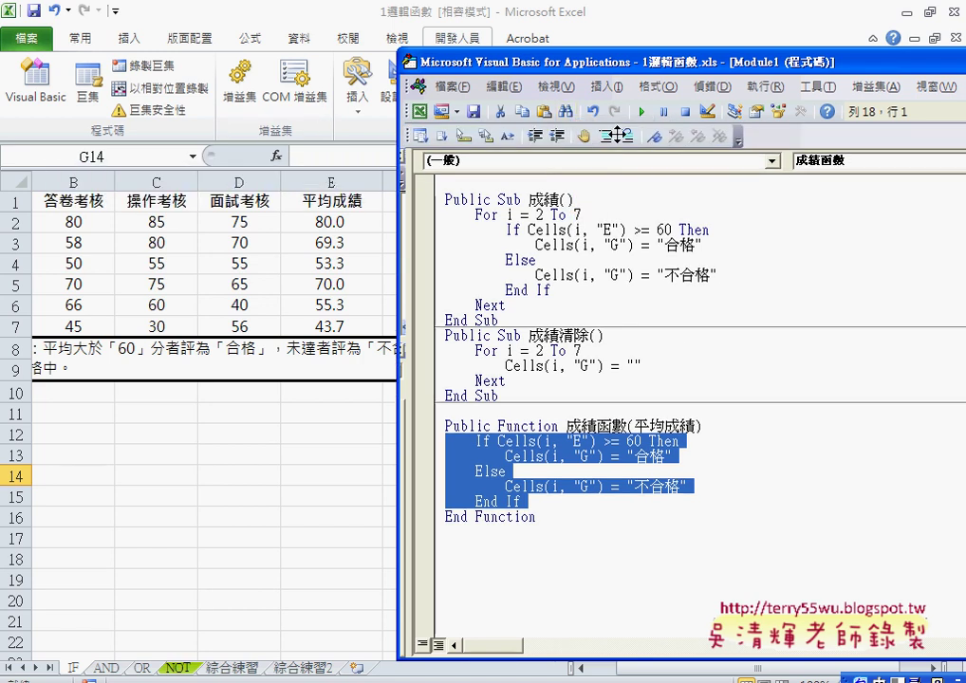
pyautogui.moveTo(591, 59); pyautogui.dragTo(372, 10)
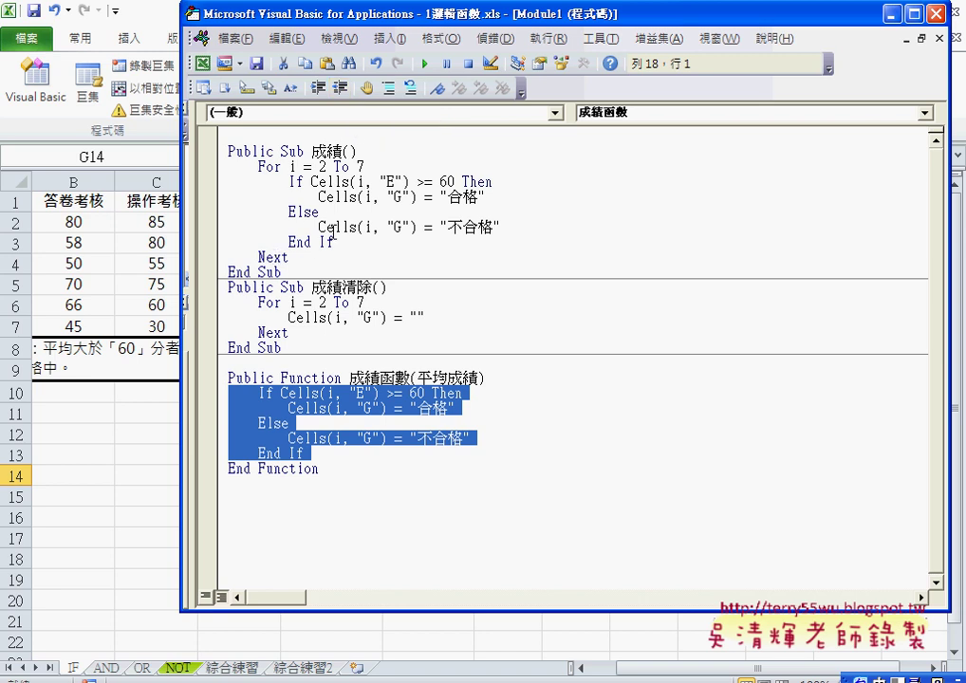
# Indent the Sub 成績 If block with the Edit toolbar, then outdent it back.
pyautogui.moveTo(336, 243); pyautogui.dragTo(258, 192)
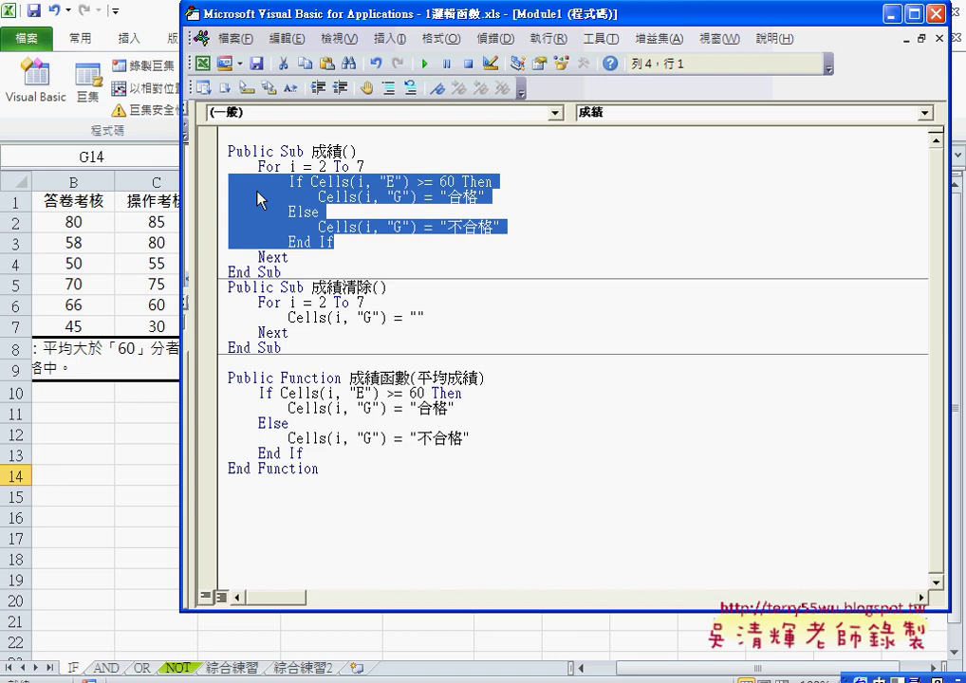
pyautogui.click(318, 89)
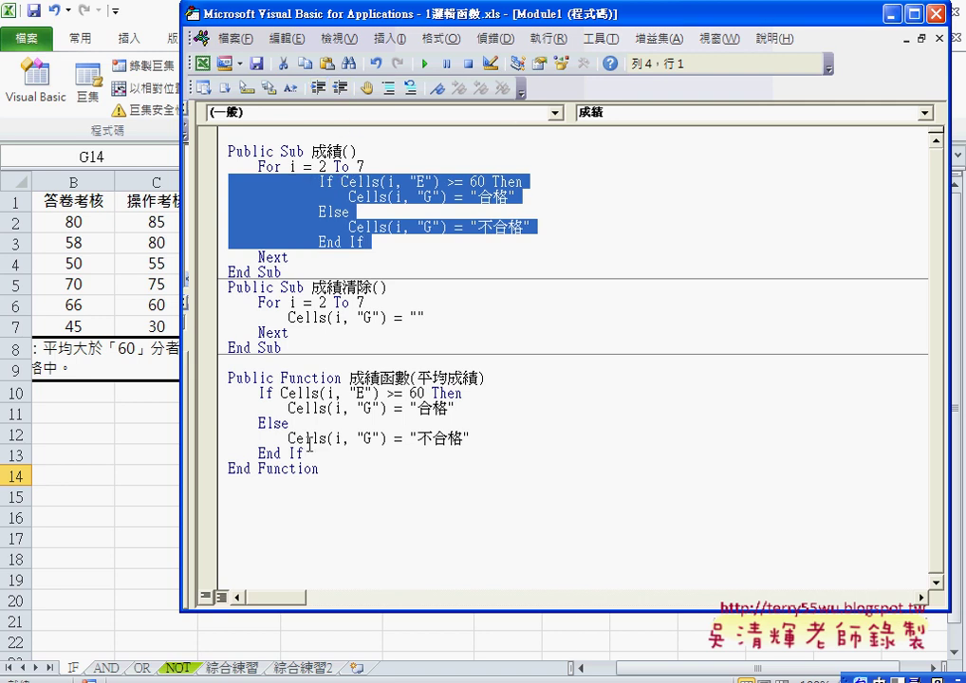
pyautogui.hotkey('shift', 'Tab')
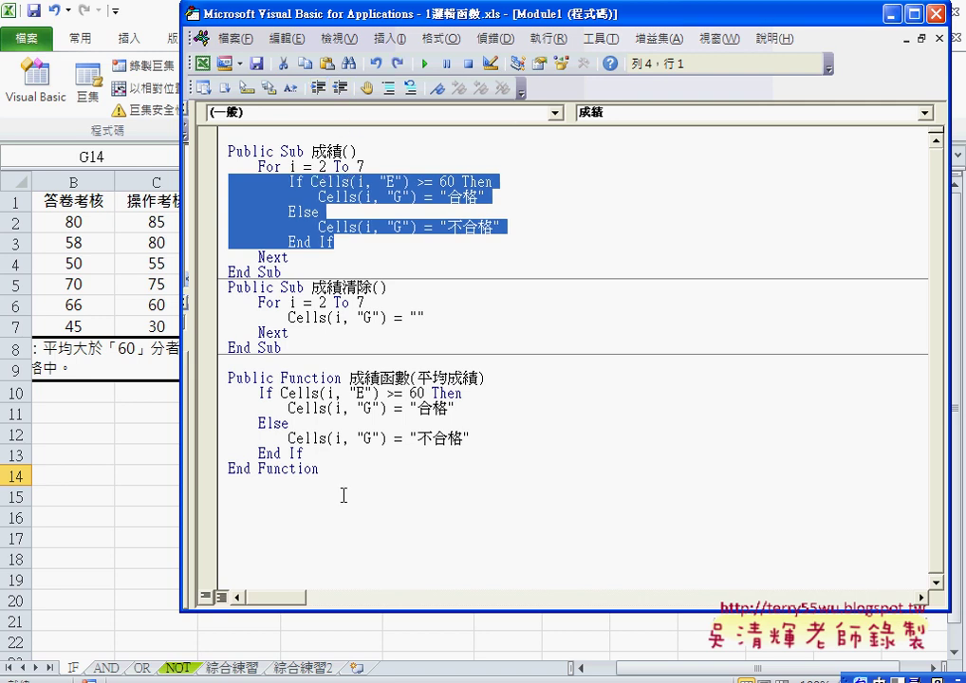
# Toggle Indent and Outdent on 成績函數's If body, leaving it at its original indent.
pyautogui.moveTo(306, 453); pyautogui.dragTo(227, 396)
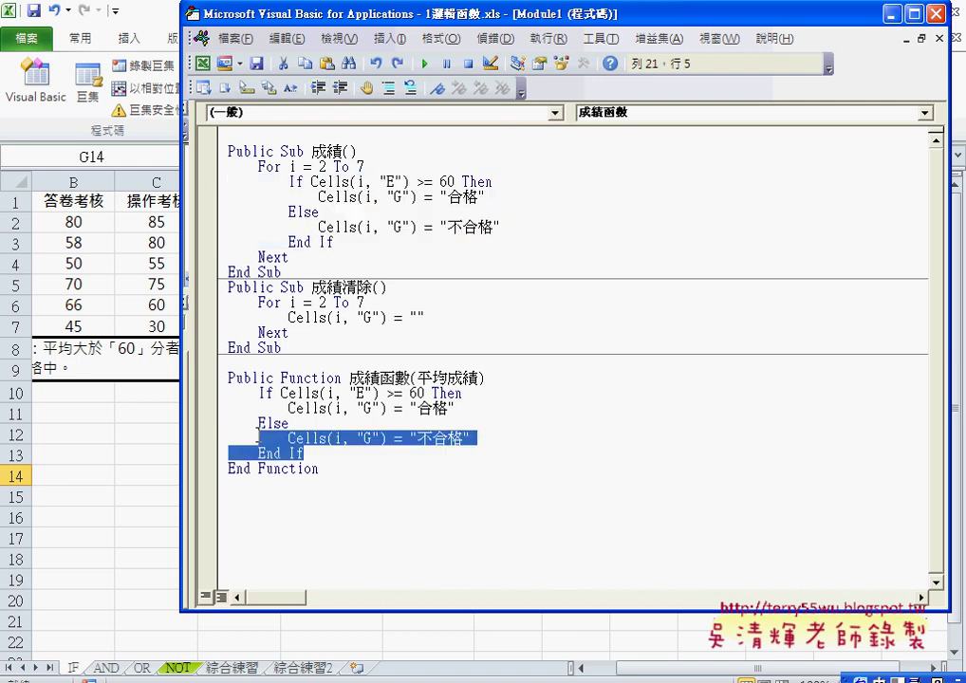
pyautogui.click(318, 90)
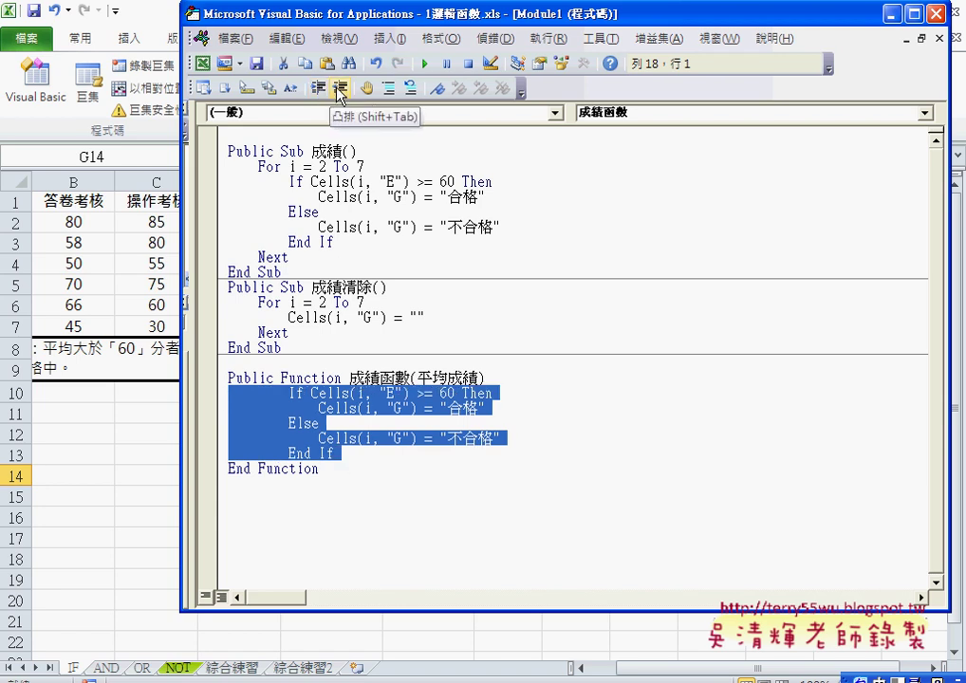
pyautogui.click(339, 89)
pyautogui.click(319, 89)
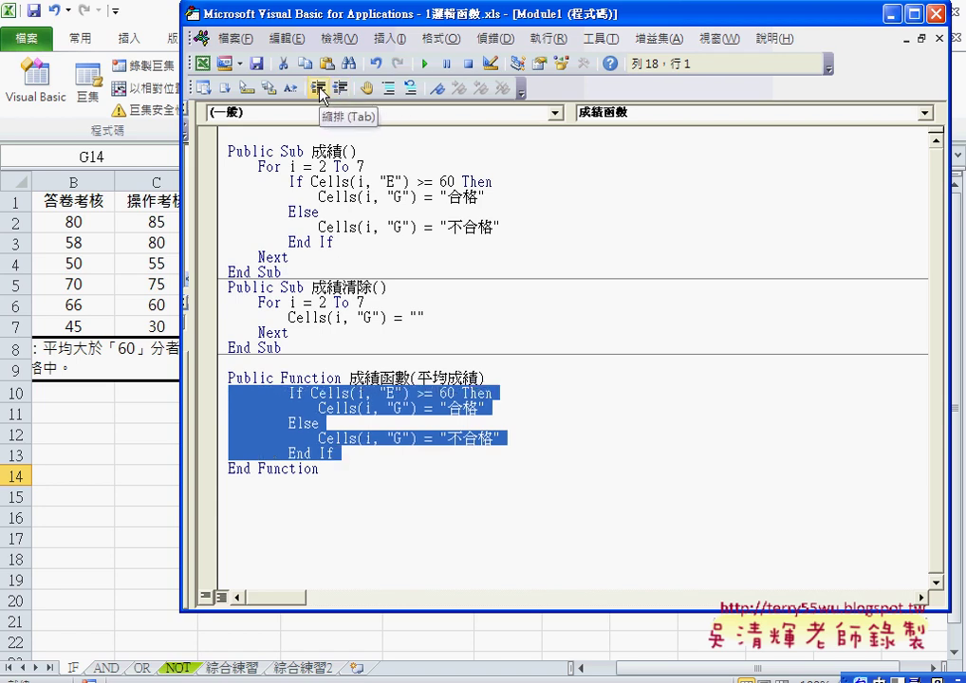
pyautogui.click(338, 89)
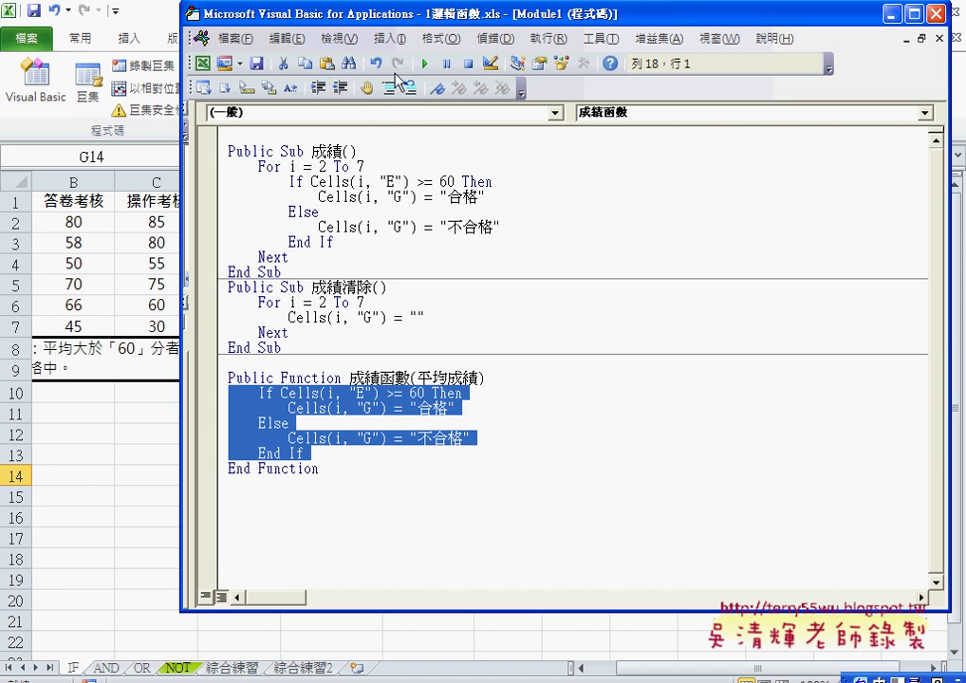
pyautogui.rightClick(368, 69)
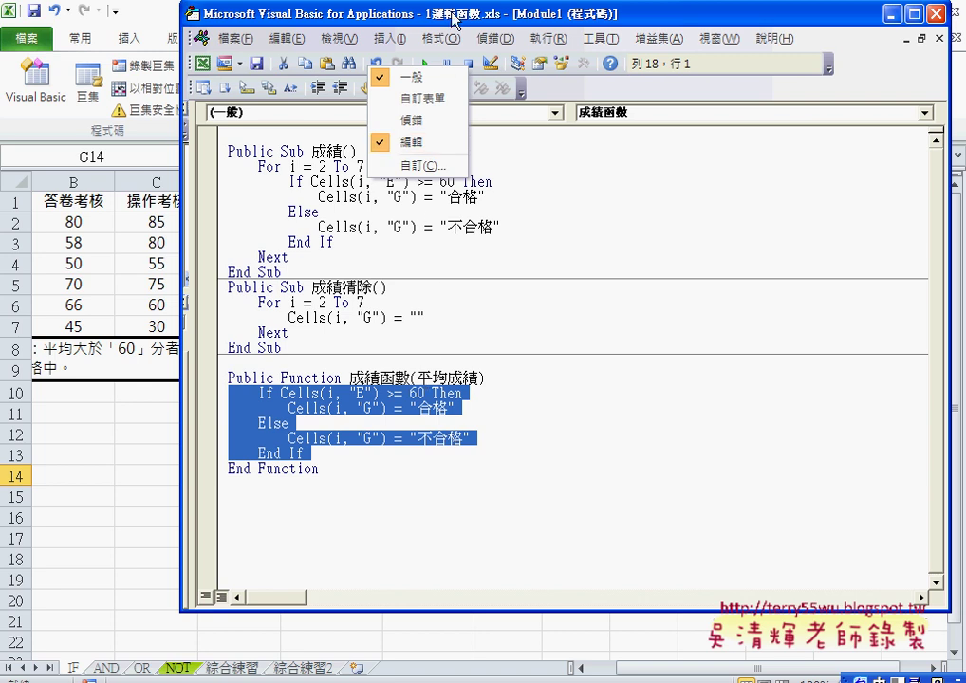
pyautogui.moveTo(453, 19); pyautogui.dragTo(624, 27)
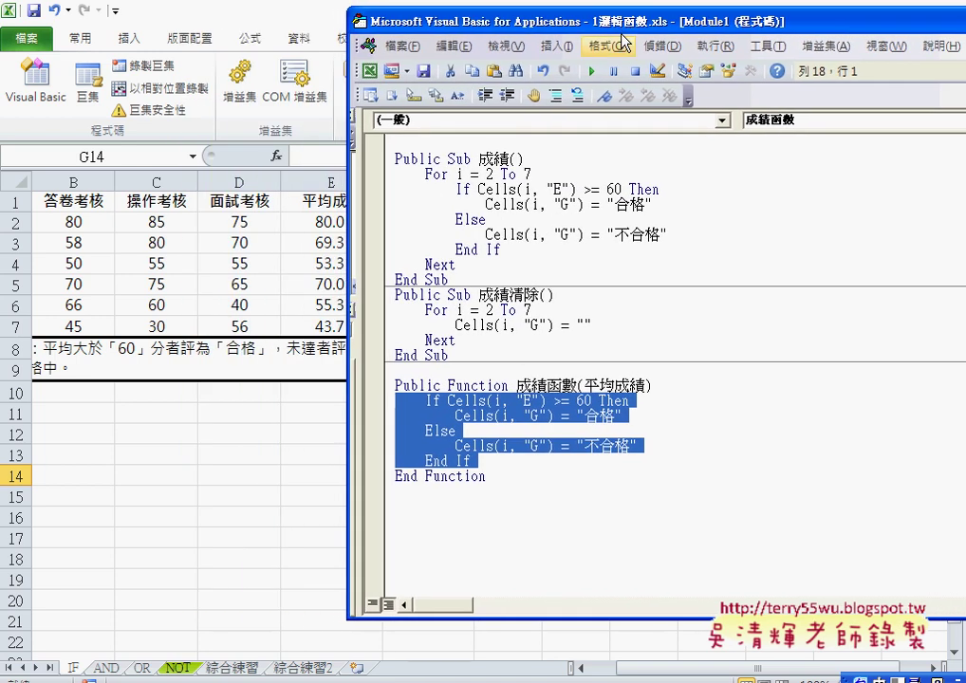
# Copy the parameter 平均成績 and paste it over Cells(i, "E") in the If test.
pyautogui.click(589, 385)
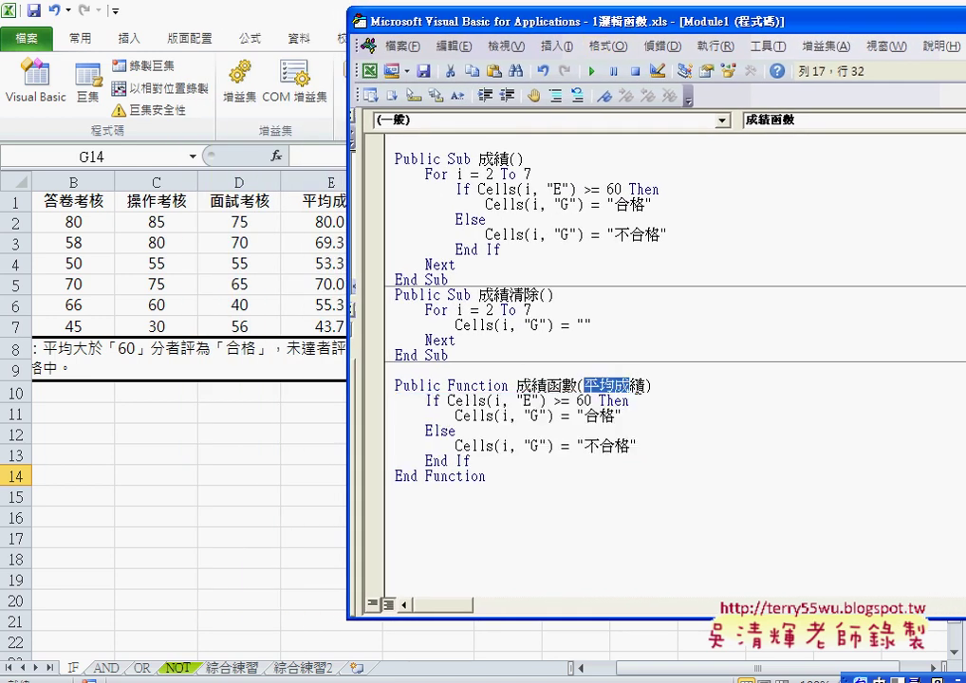
pyautogui.moveTo(586, 385); pyautogui.dragTo(644, 387)
pyautogui.hotkey('ctrl', 'c')
pyautogui.moveTo(448, 400); pyautogui.dragTo(547, 401)
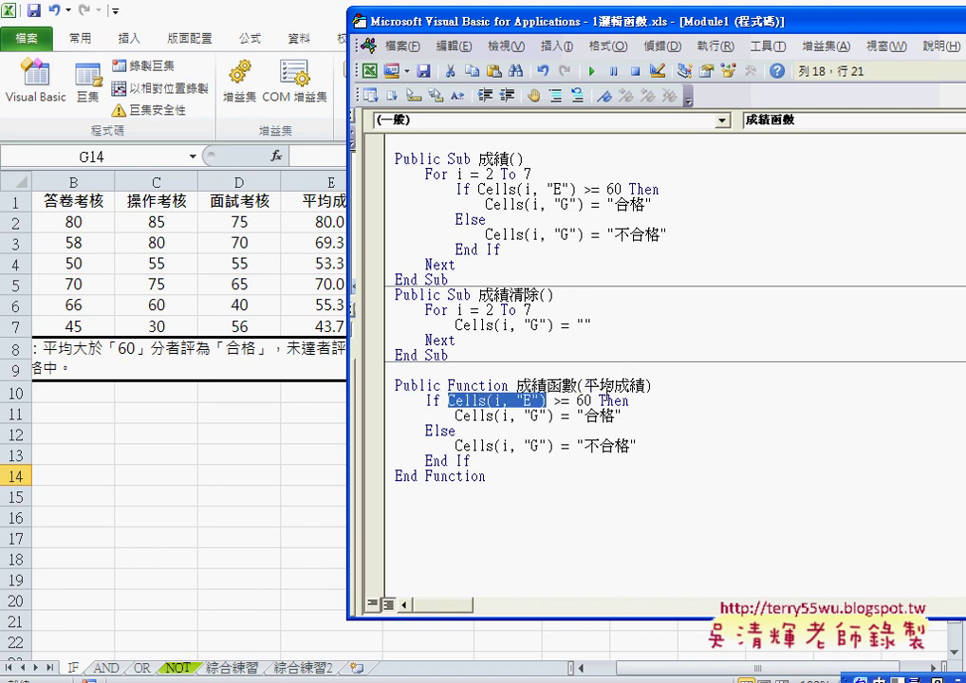
pyautogui.hotkey('ctrl', 'v')
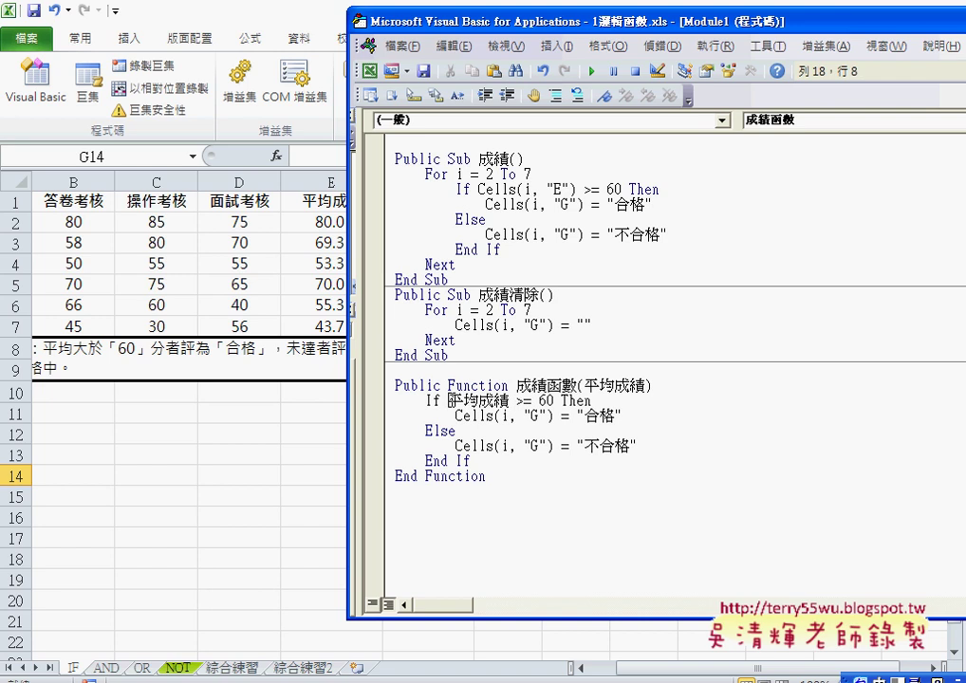
# Highlight the declared 平均成績 and the condition 平均成績 >= 60 to compare them.
pyautogui.moveTo(448, 400); pyautogui.dragTo(554, 401)
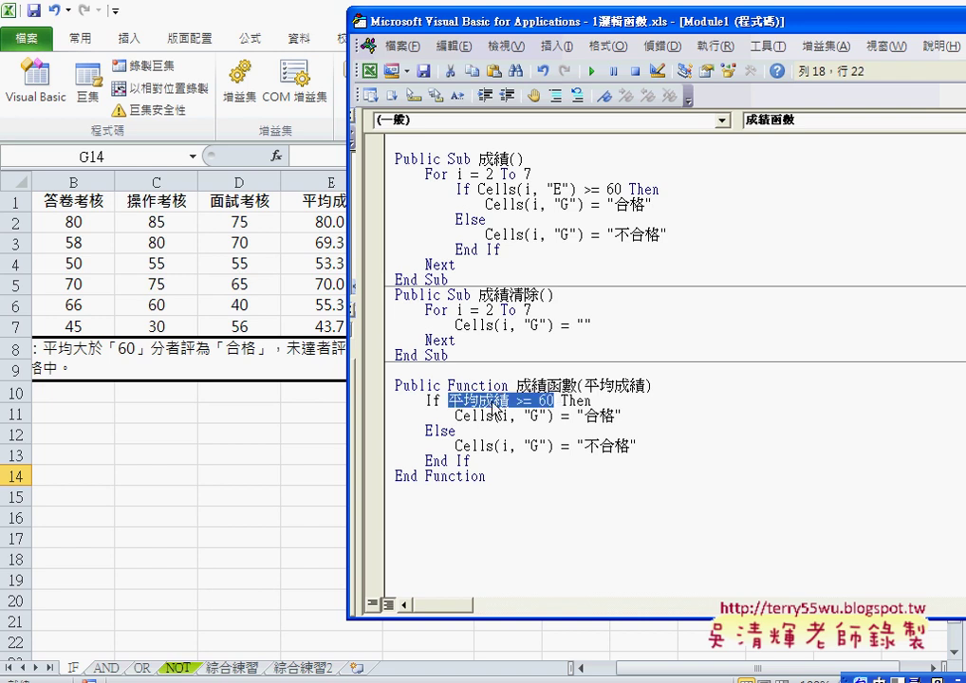
pyautogui.click(529, 386)
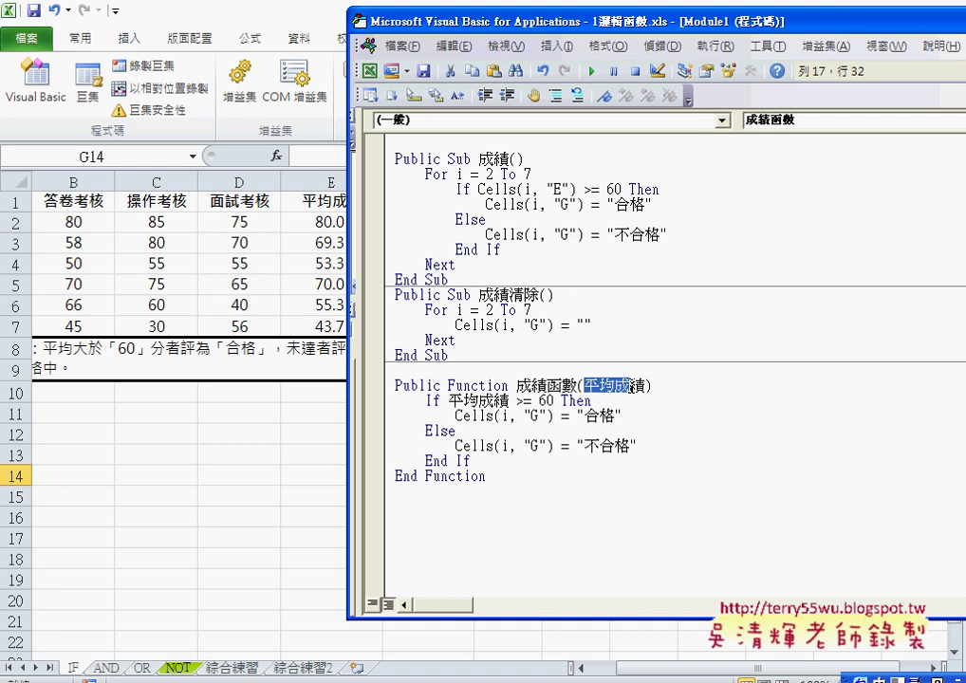
pyautogui.moveTo(588, 386); pyautogui.dragTo(646, 385)
pyautogui.click(645, 386)
pyautogui.moveTo(449, 401); pyautogui.dragTo(510, 401)
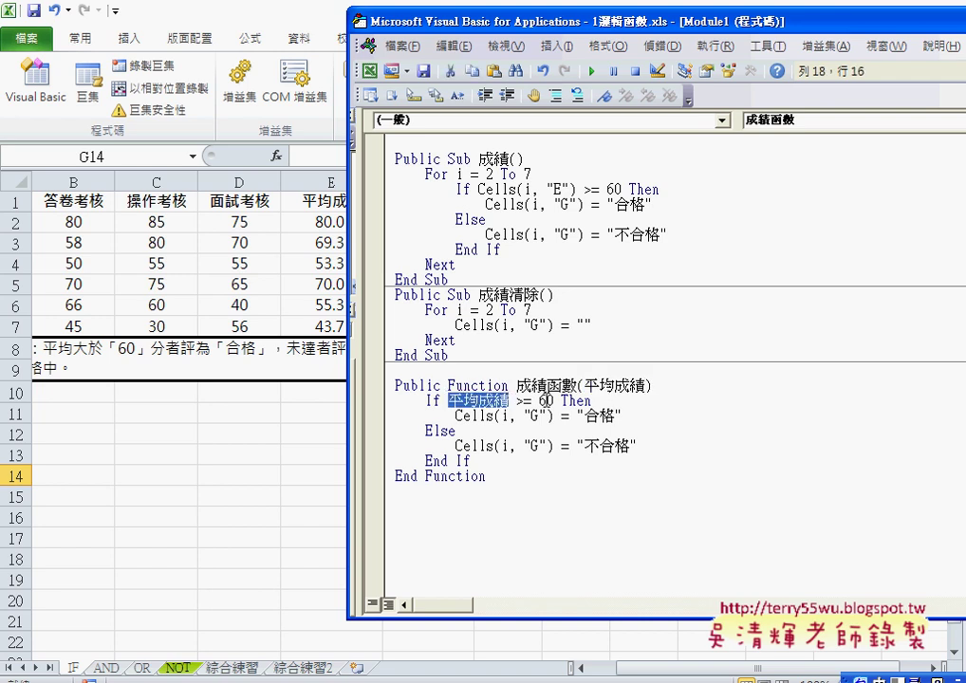
pyautogui.click(450, 401)
pyautogui.moveTo(450, 400); pyautogui.dragTo(555, 400)
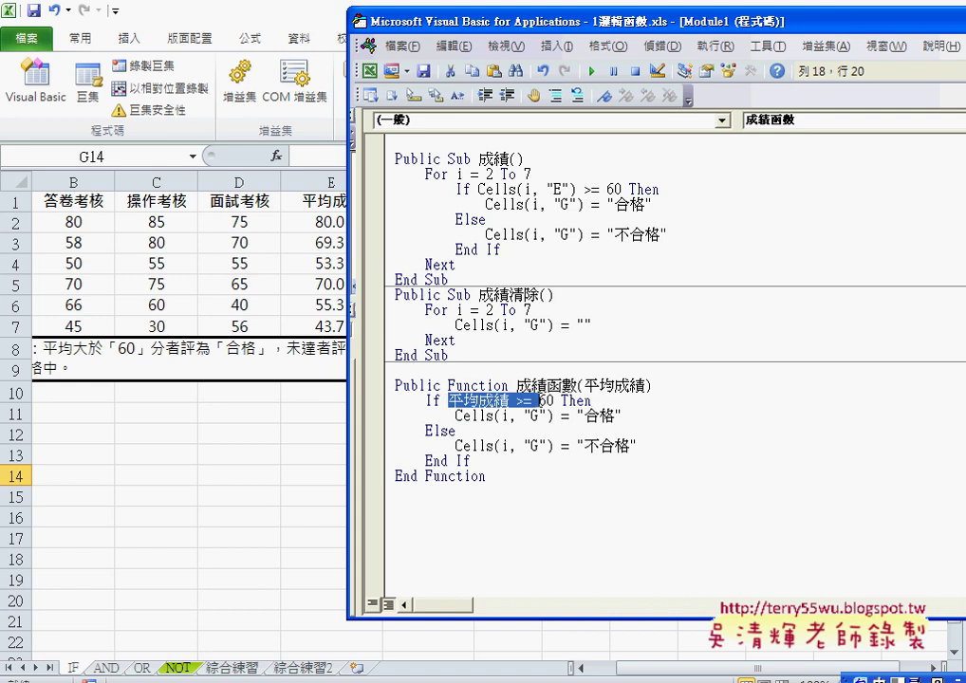